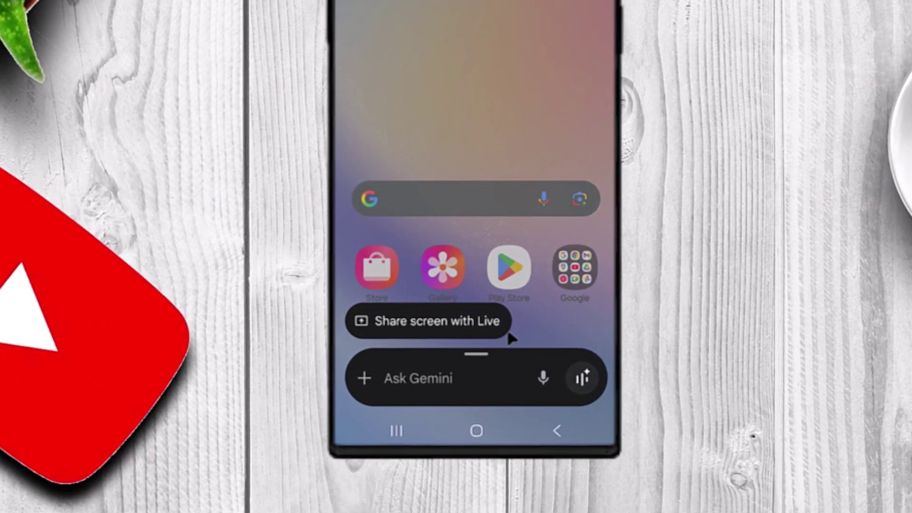
- Close the Ask Gemini overlay, then look inside the Google folder that holds Assistant and close it
left_click(549, 330)
left_click(569, 287)
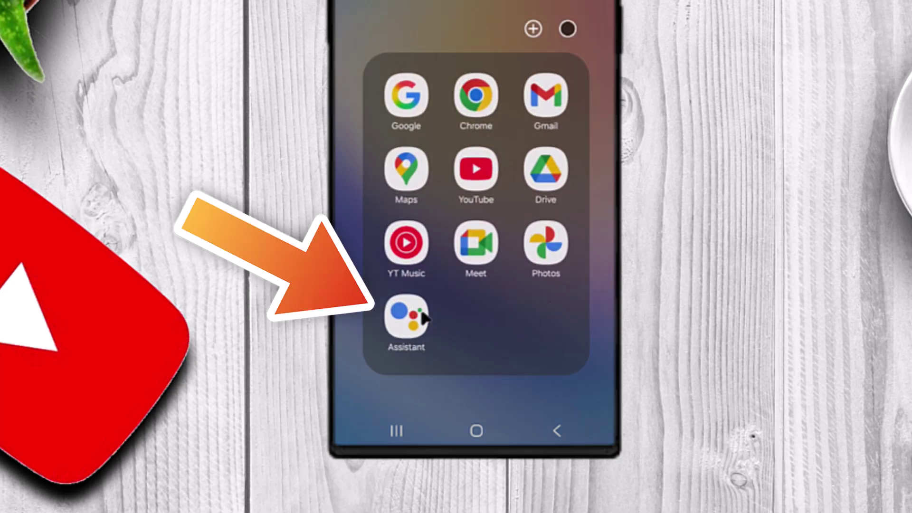
left_click(500, 396)
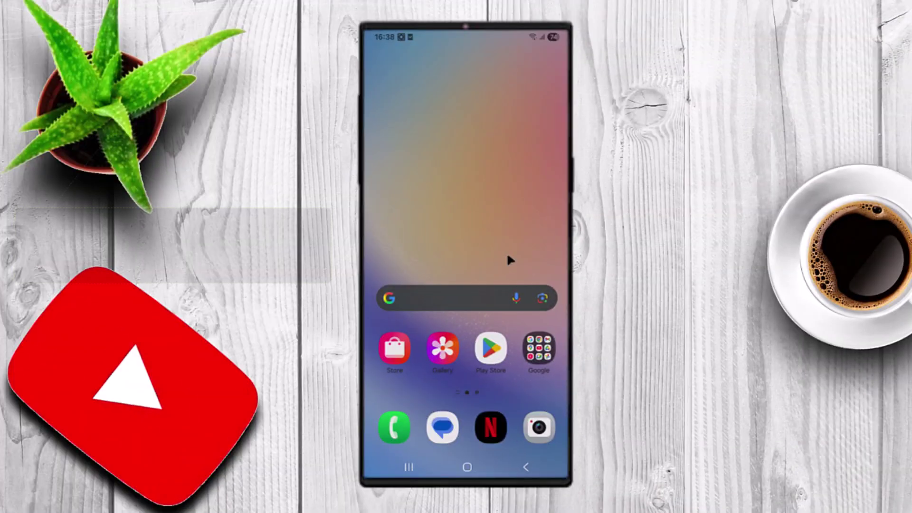
- From the app drawer, open Settings > Google and scroll the All services list to Search, Assistant & Voice
left_click_drag(508, 256, 504, 142)
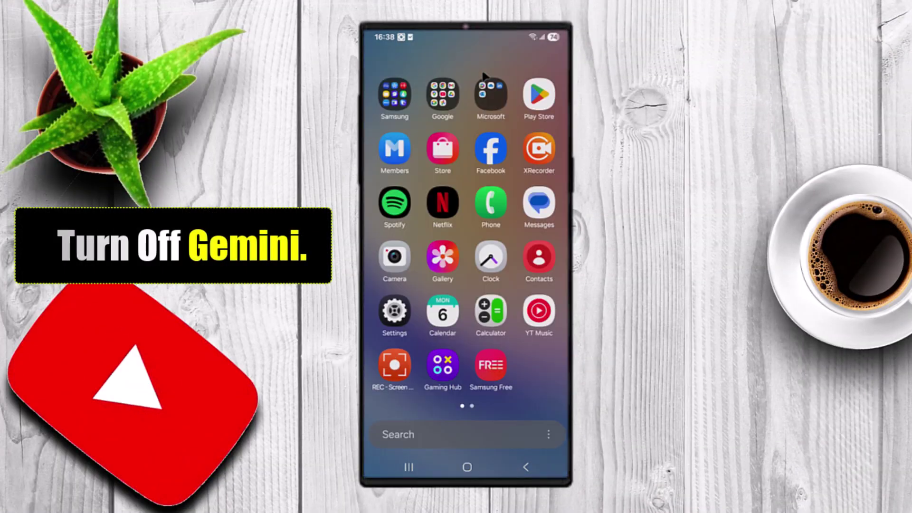
left_click(392, 316)
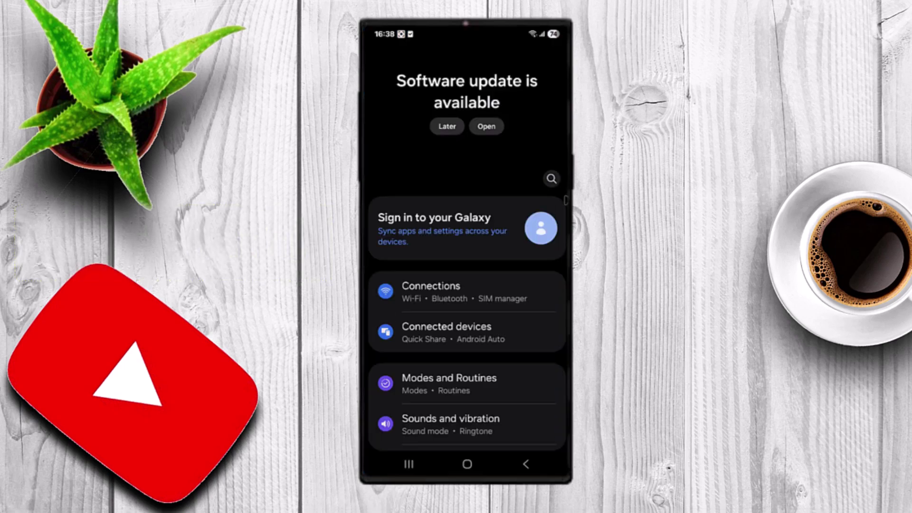
scroll(466, 266, "down", 8)
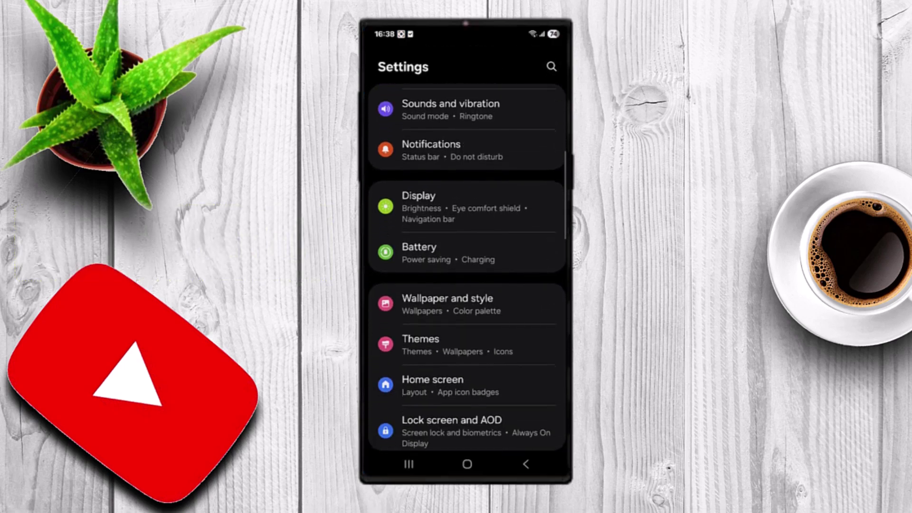
scroll(439, 238, "down", 5)
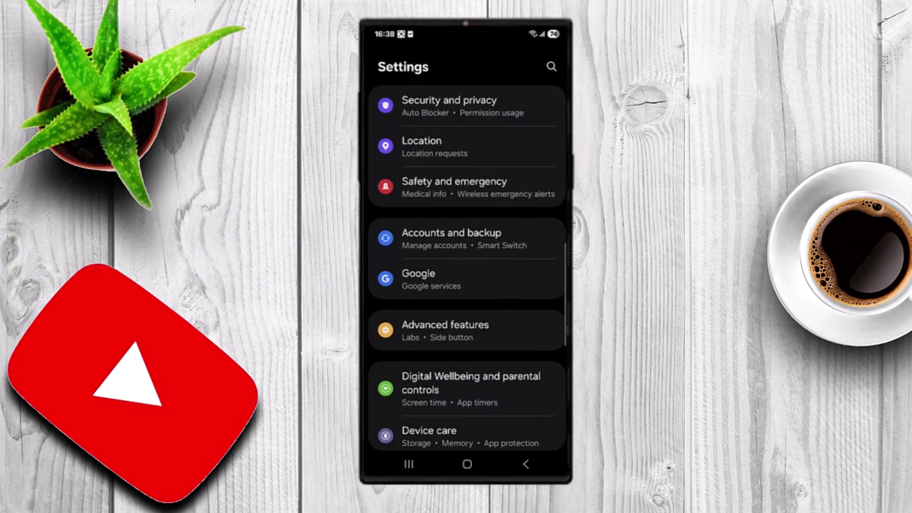
left_click(477, 227)
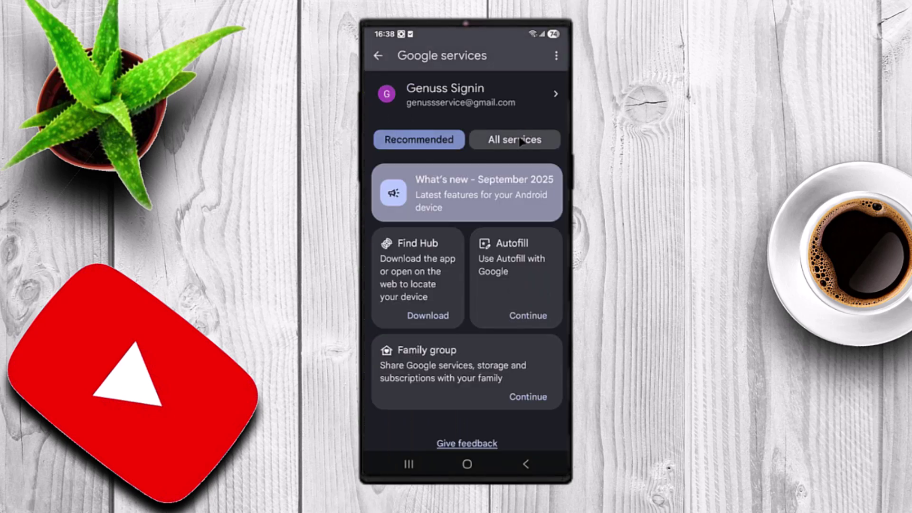
left_click(511, 140)
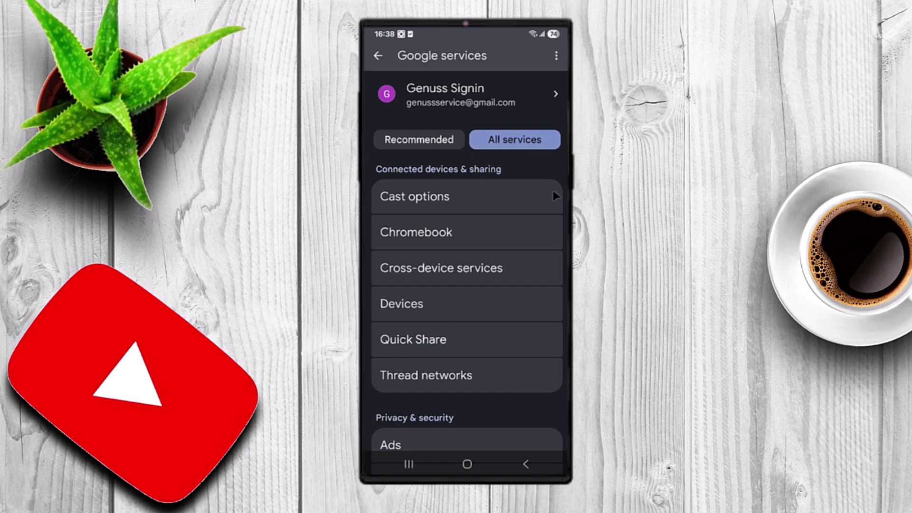
scroll(544, 199, "down", 5)
scroll(537, 224, "down", 8)
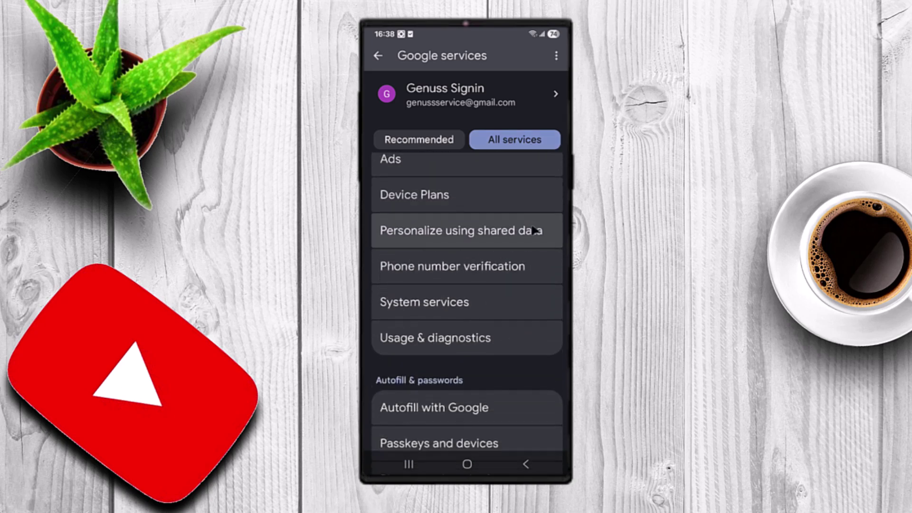
scroll(536, 224, "down", 5)
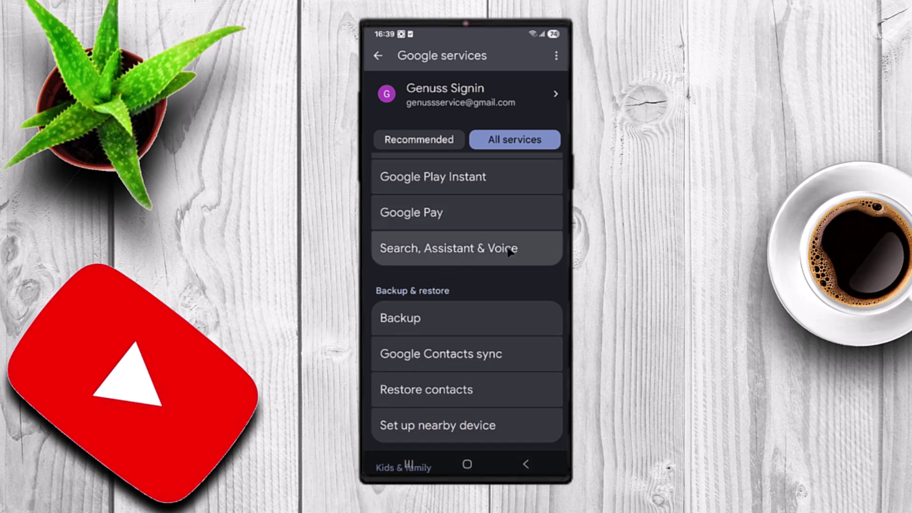
- Under Search, Assistant & Voice > Gemini > Digital assistants from Google, turn the assistant off
left_click(509, 252)
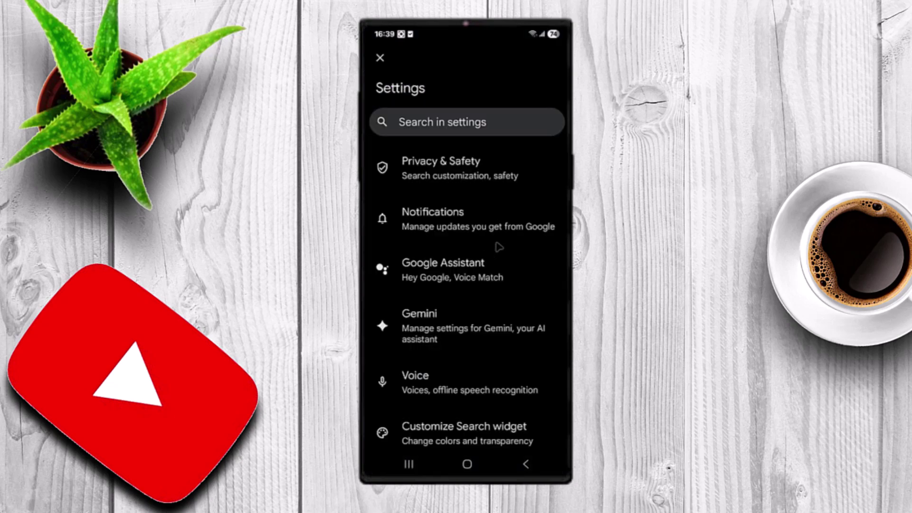
scroll(499, 247, "down", 2)
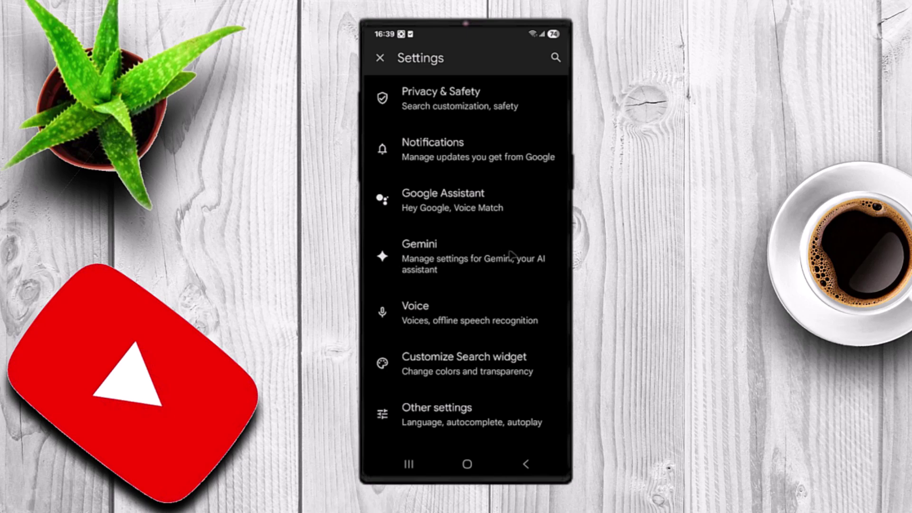
left_click(507, 259)
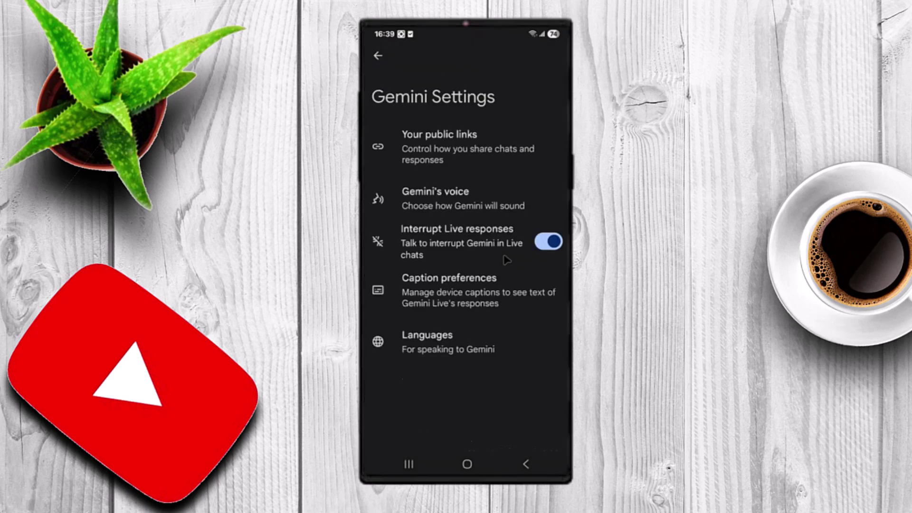
scroll(507, 261, "down", 3)
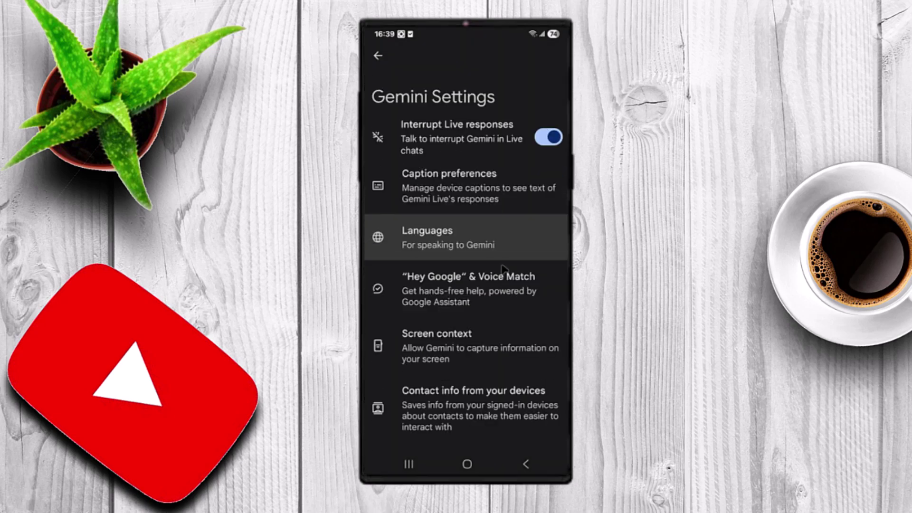
scroll(503, 269, "down", 6)
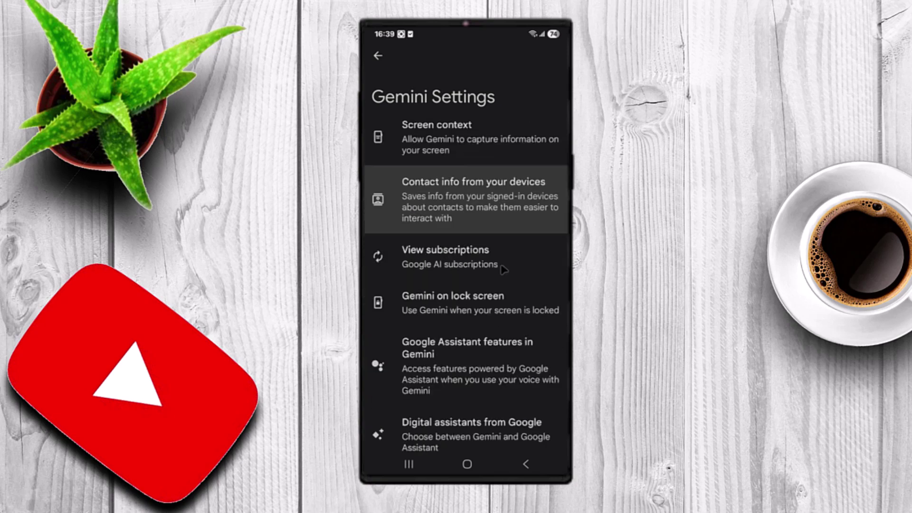
scroll(504, 269, "down", 1)
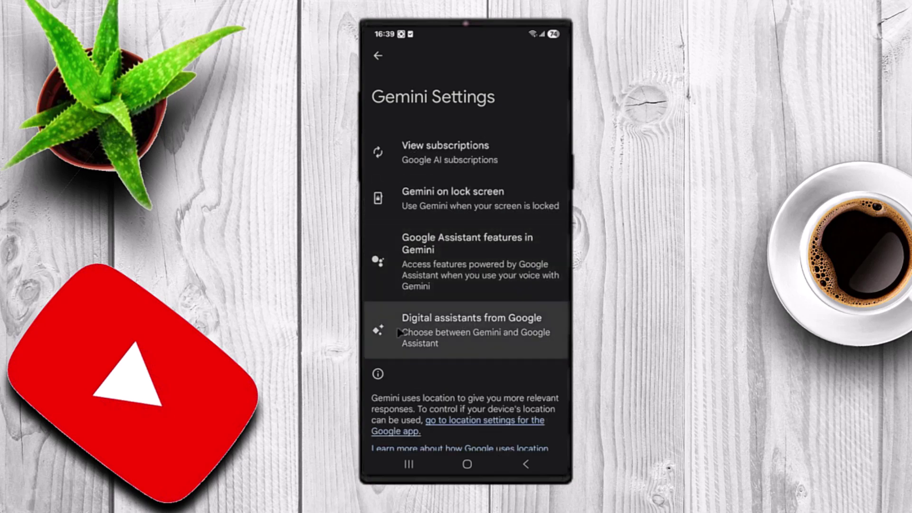
left_click(510, 325)
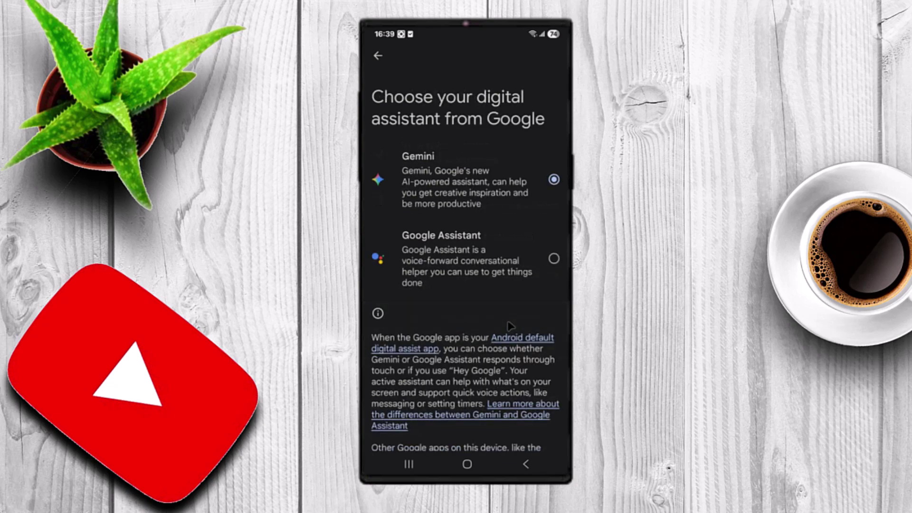
scroll(506, 306, "down", 2)
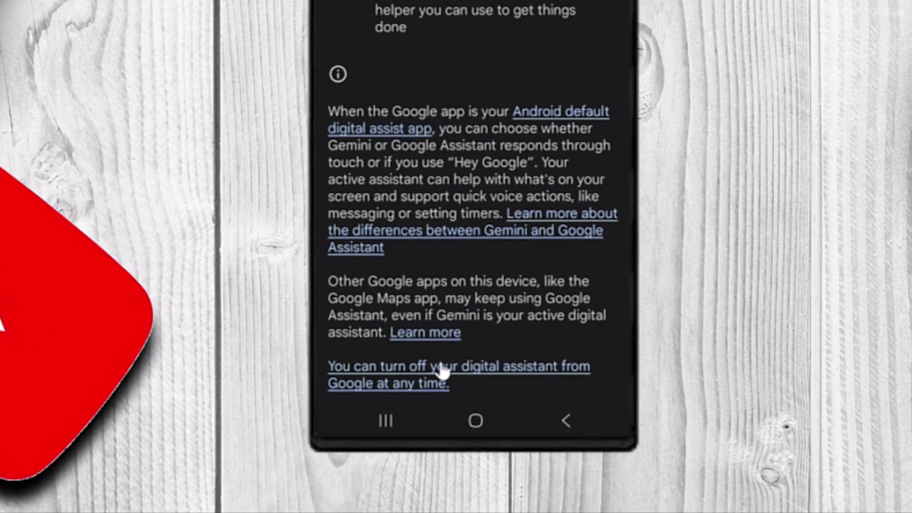
left_click(428, 369)
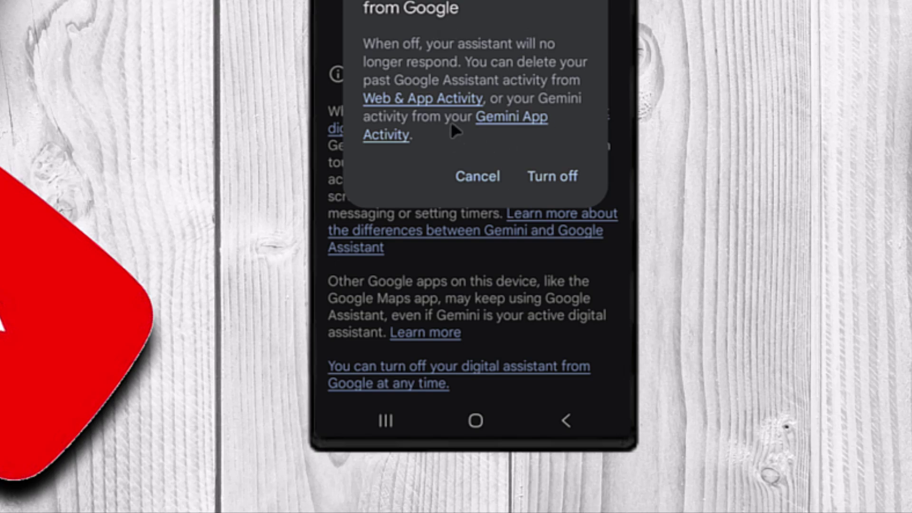
left_click(551, 177)
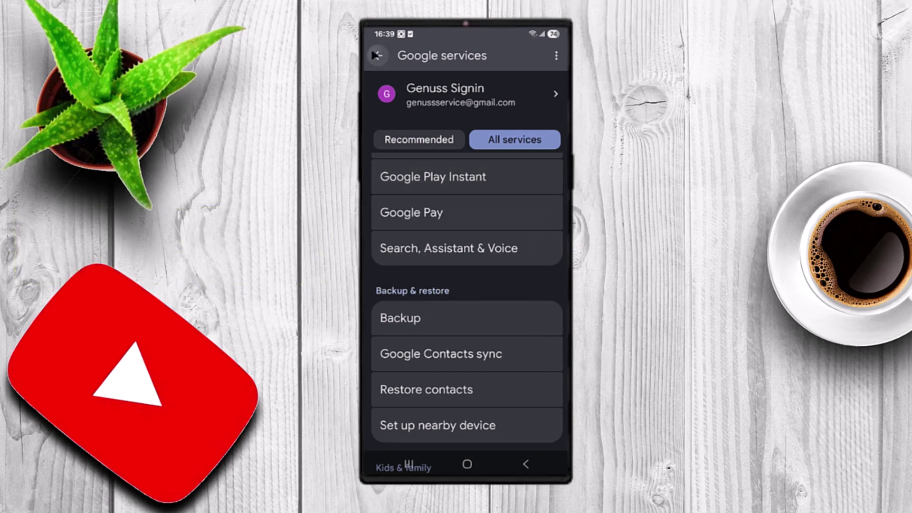
- Go back to main Settings, open Apps, and scroll the 85-app list to Assistant
left_click(376, 55)
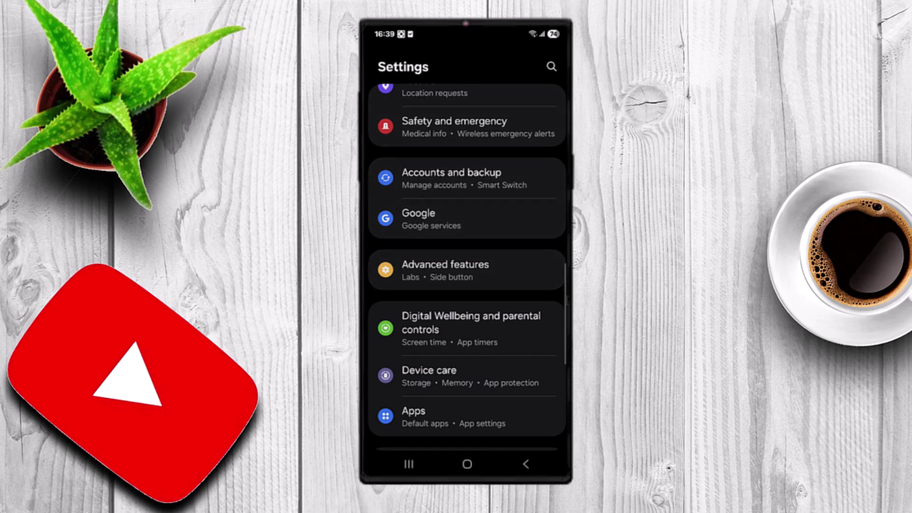
scroll(560, 266, "down", 3)
scroll(495, 231, "down", 3)
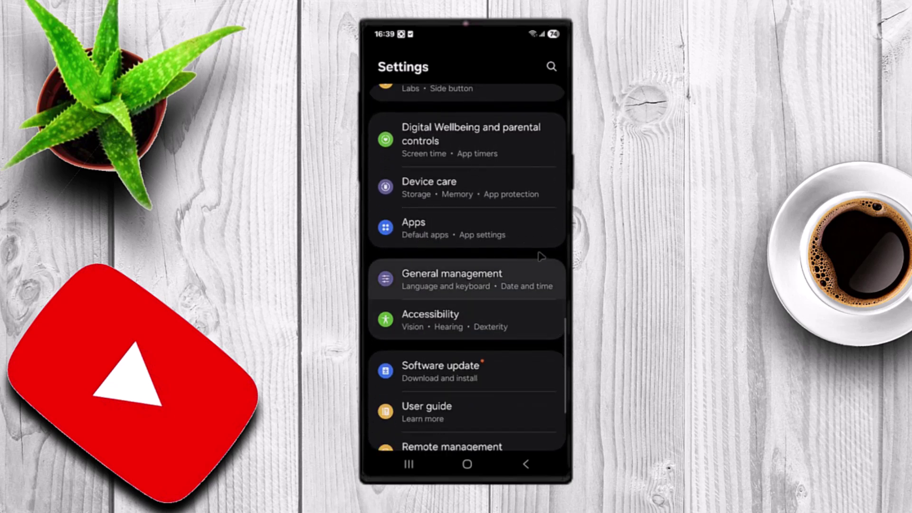
left_click(478, 231)
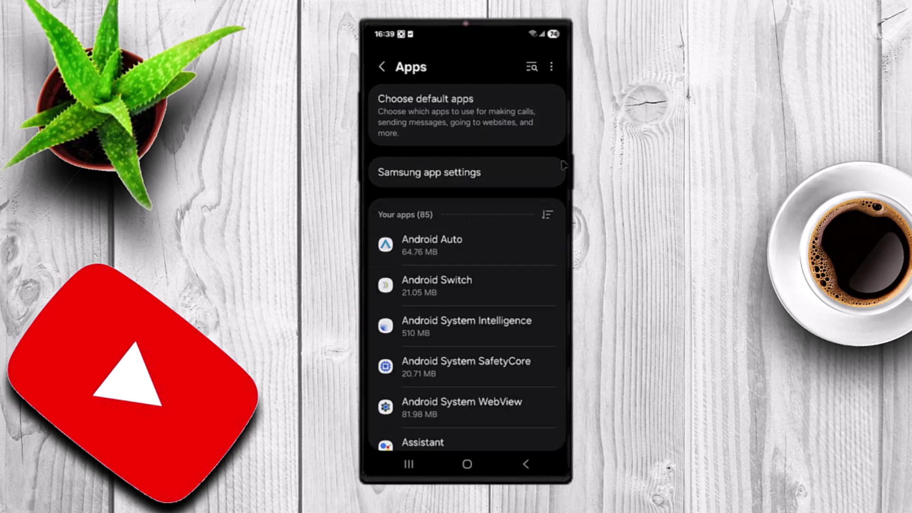
scroll(547, 215, "down", 3)
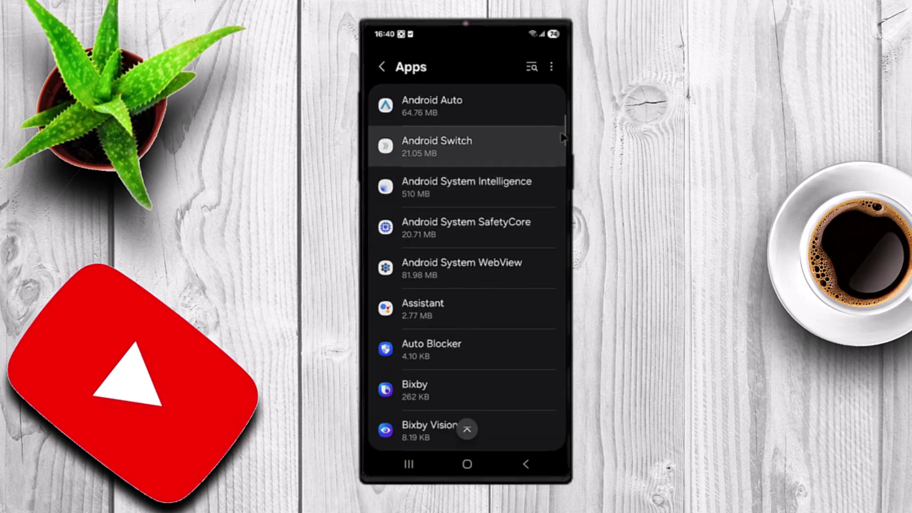
scroll(535, 262, "down", 1)
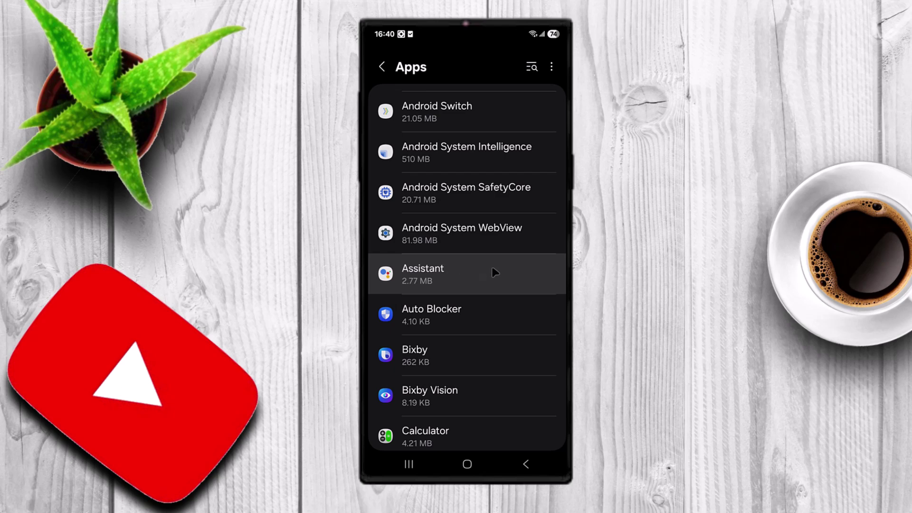
- Open the Assistant app's info page and disable the app
left_click(504, 272)
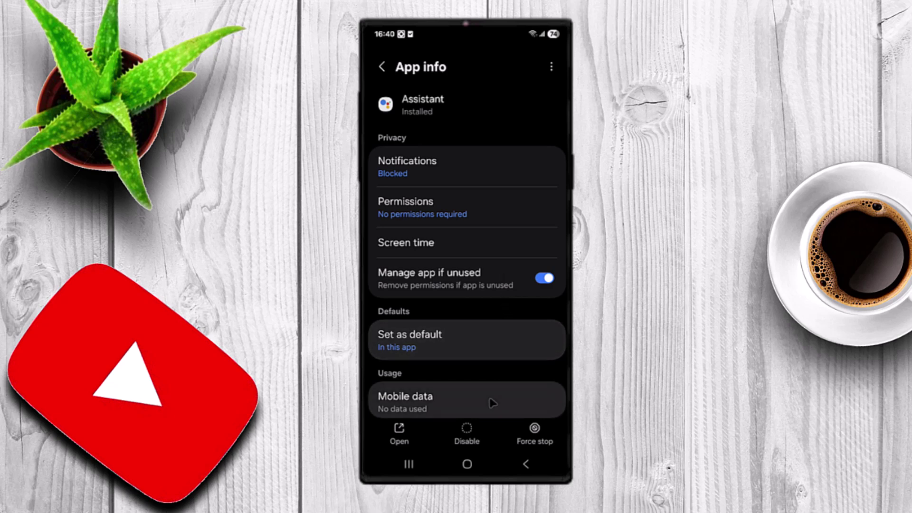
left_click(468, 435)
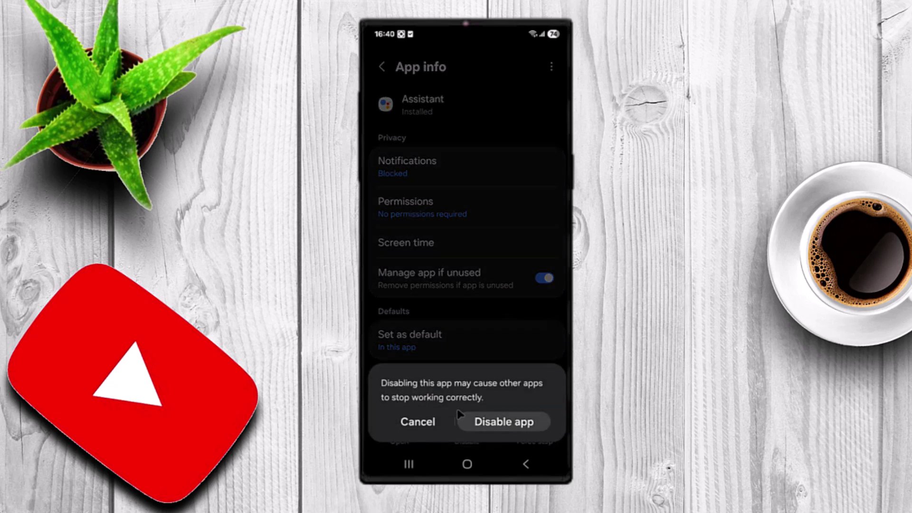
left_click(510, 424)
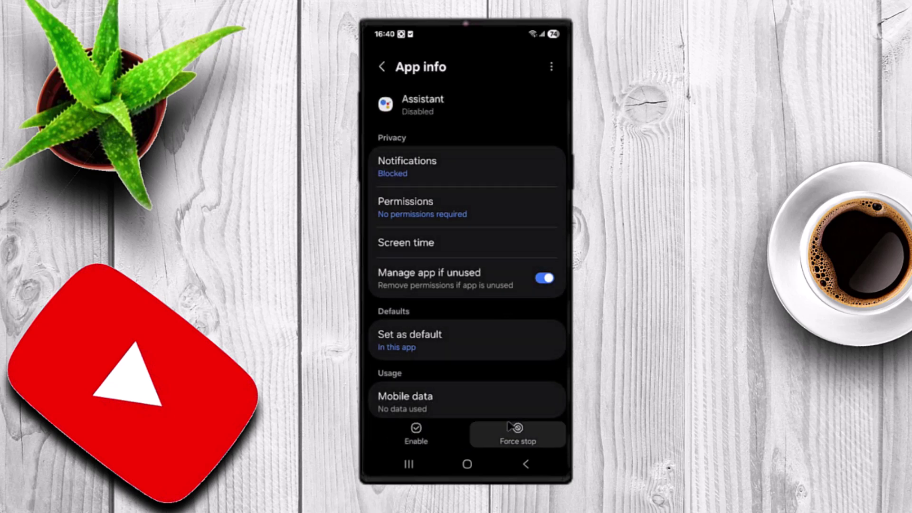
- Clear the Assistant app's 69.63 KB cache to 0 B and return to App info
scroll(483, 375, "down", 5)
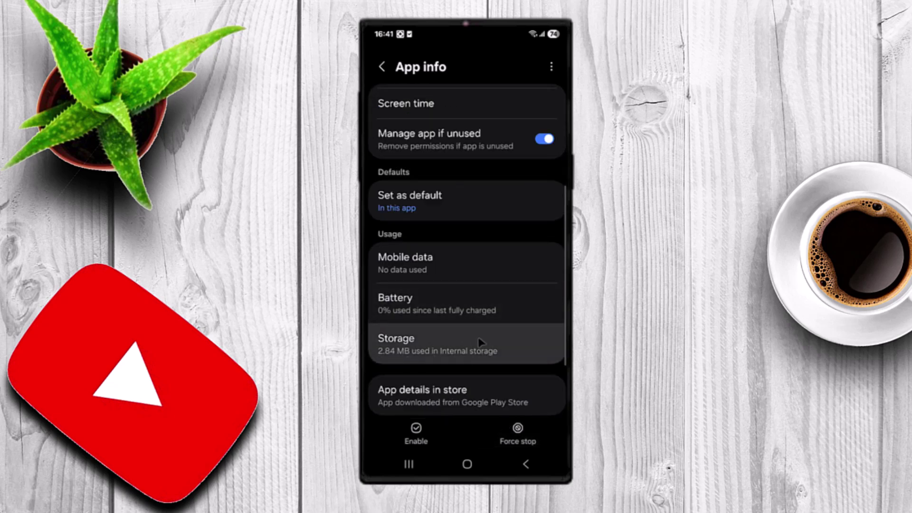
left_click(461, 342)
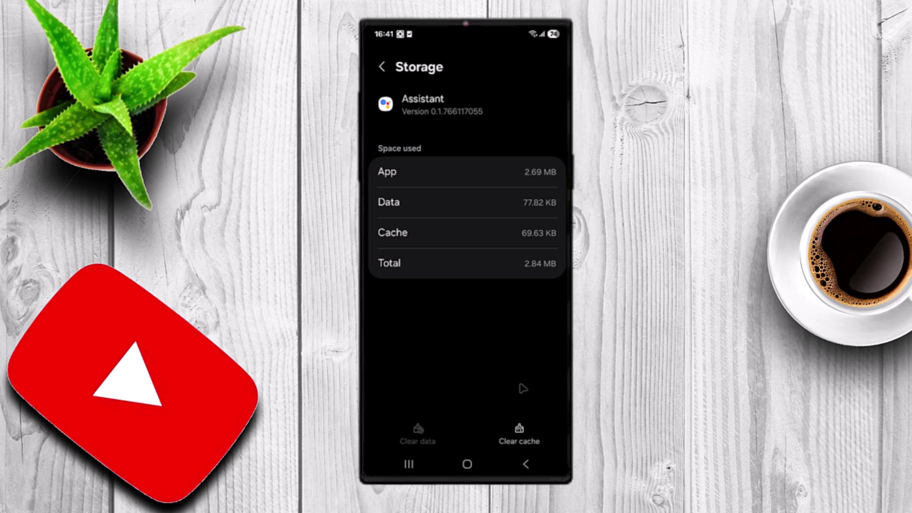
left_click(519, 434)
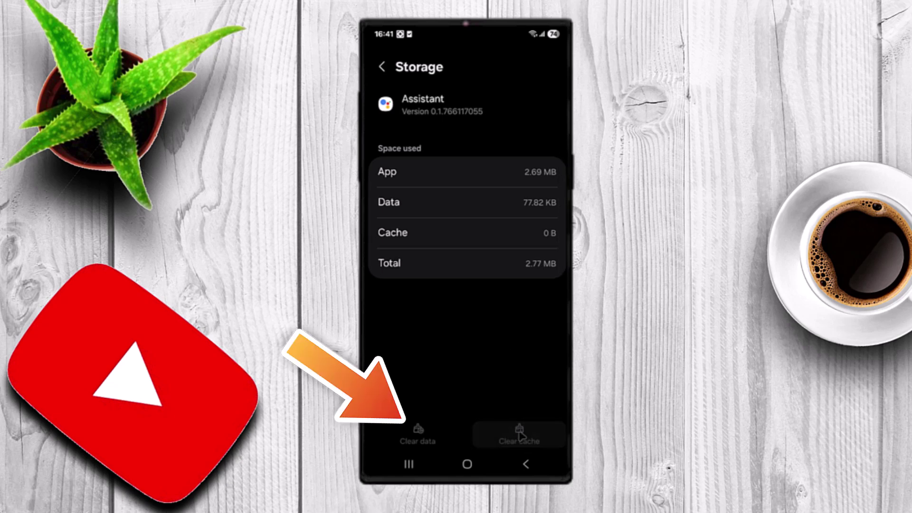
left_click(528, 466)
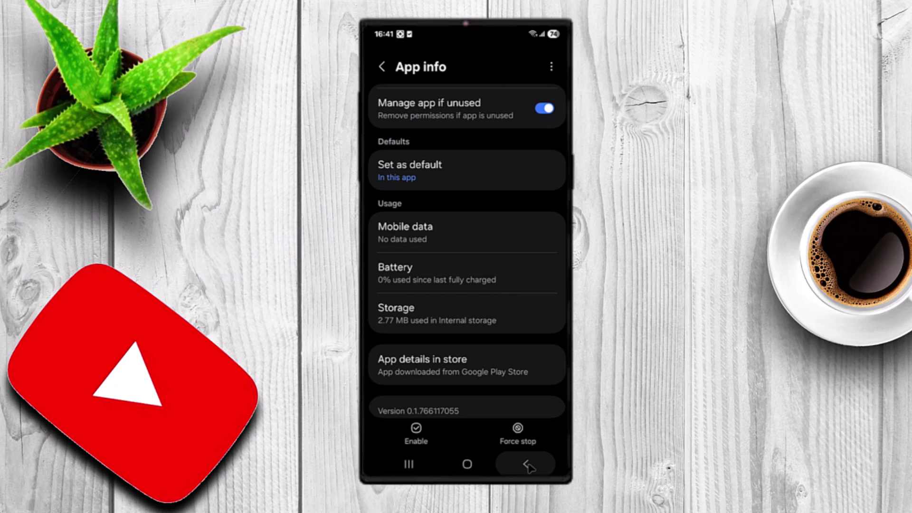
- Return to main Settings, reopen Apps, and scroll down to the Google entries
left_click(528, 466)
left_click(527, 465)
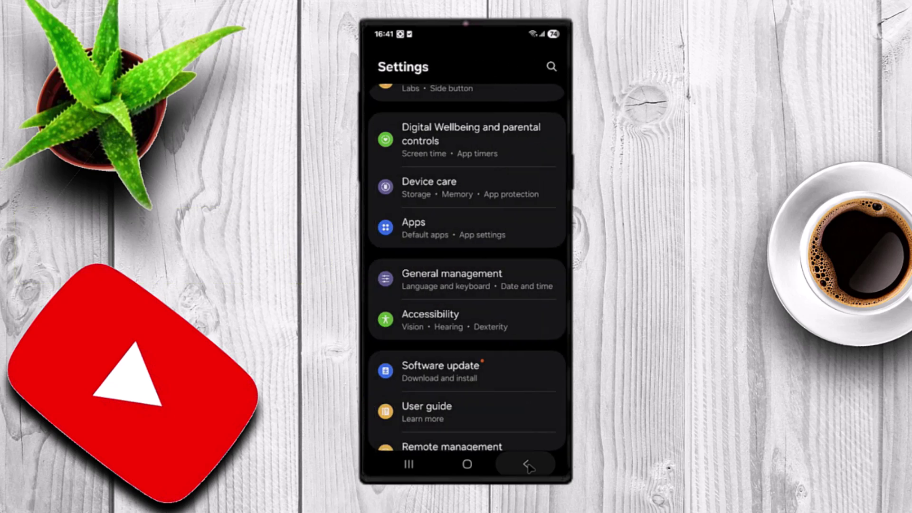
left_click(446, 233)
scroll(495, 260, "down", 3)
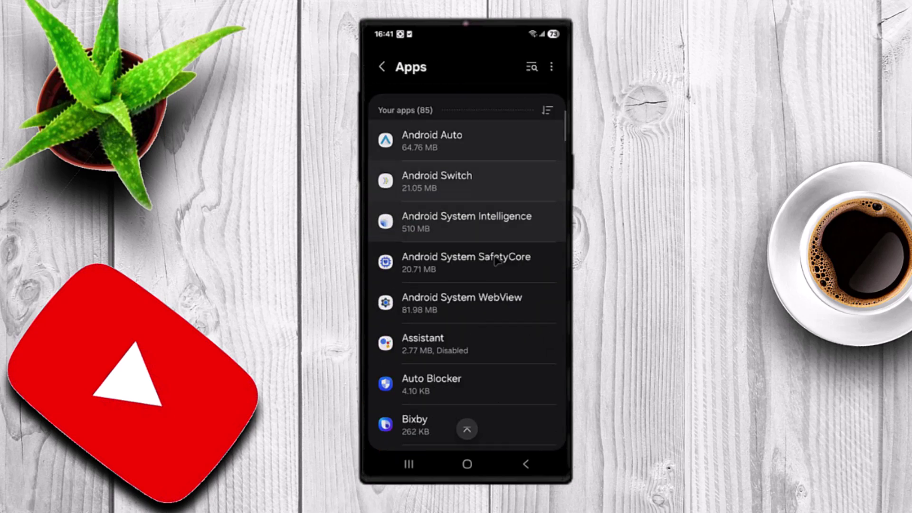
scroll(496, 260, "down", 8)
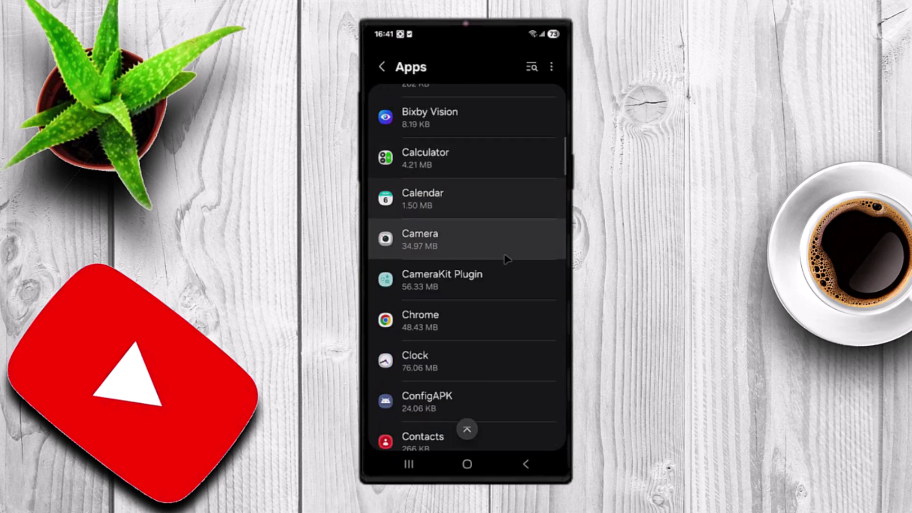
scroll(508, 259, "down", 6)
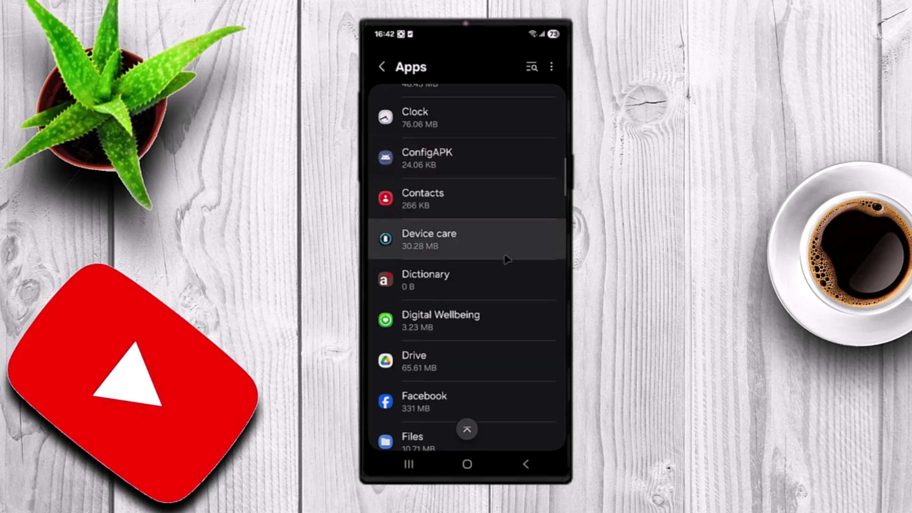
scroll(508, 259, "down", 4)
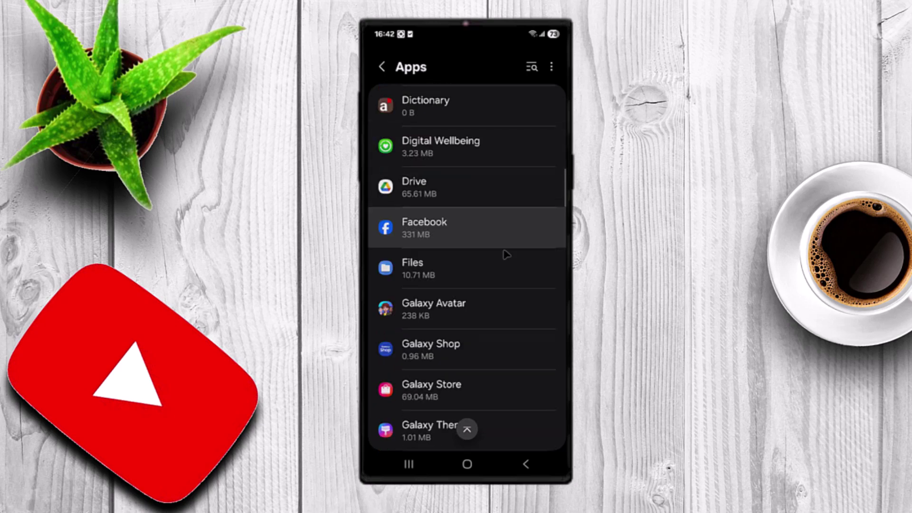
scroll(508, 255, "down", 5)
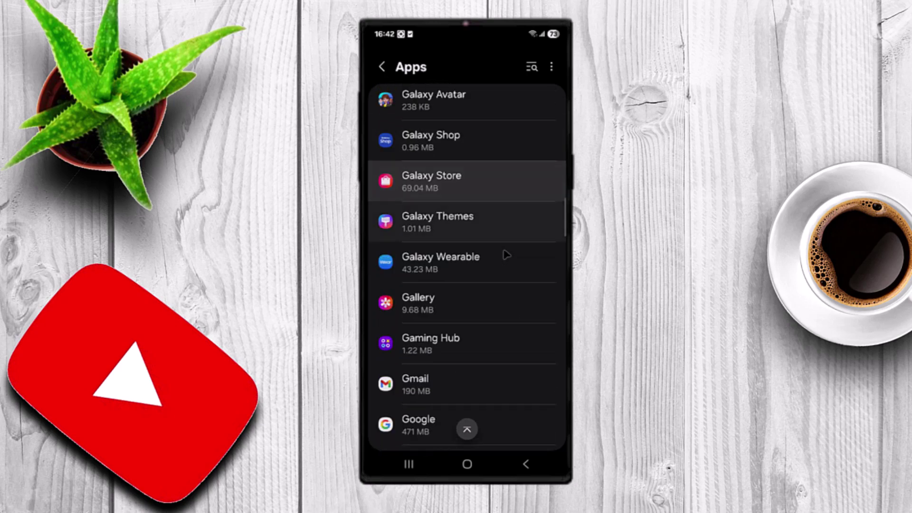
scroll(506, 255, "down", 4)
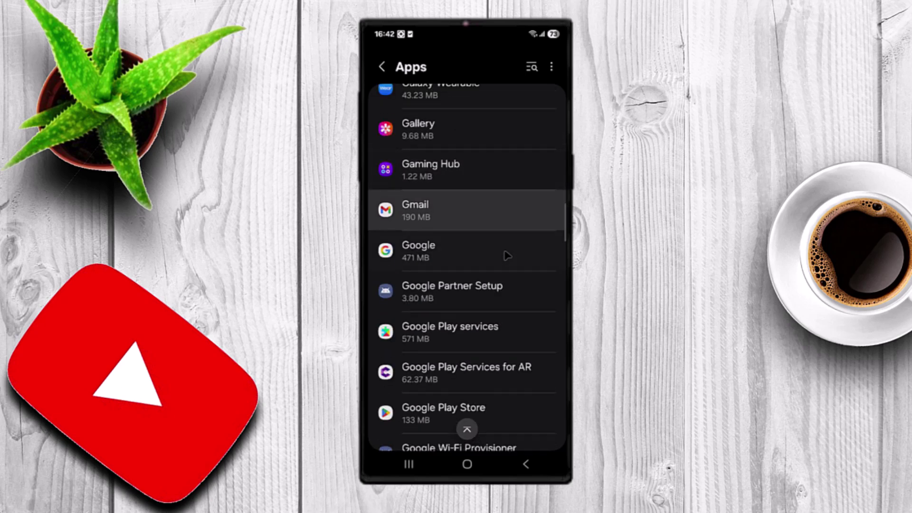
- Clear the Google app's 156 MB cache to 0 B from its Storage page
left_click(474, 259)
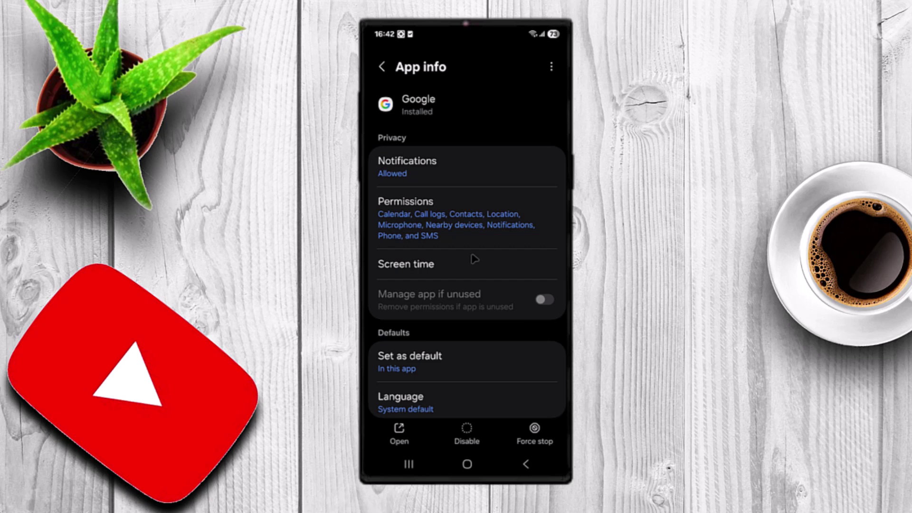
scroll(485, 309, "down", 3)
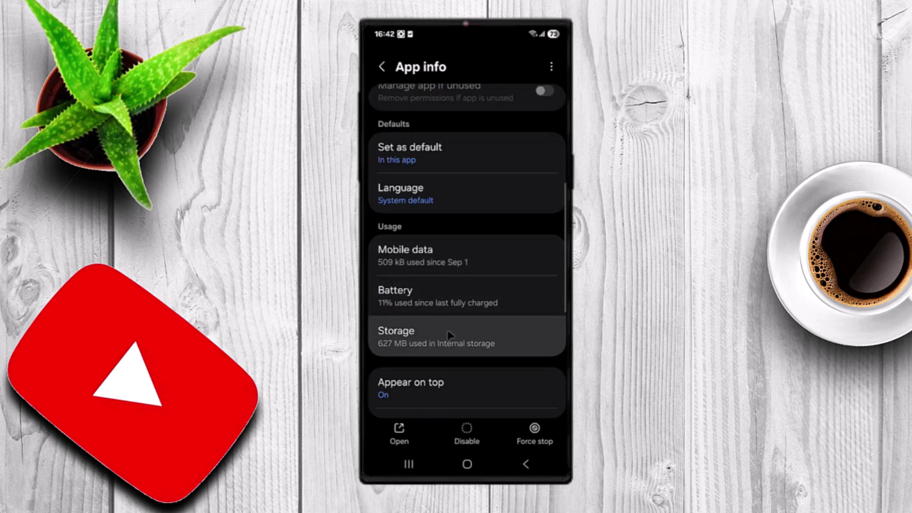
left_click(418, 338)
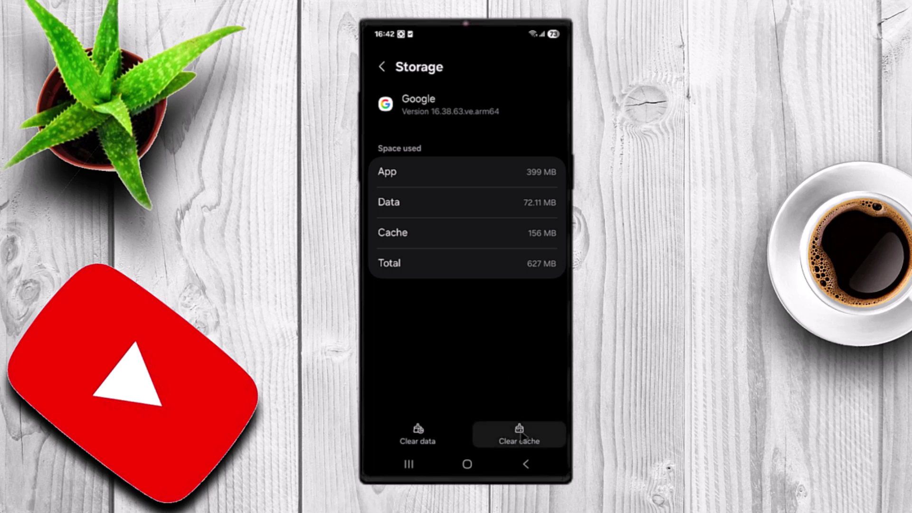
left_click(519, 433)
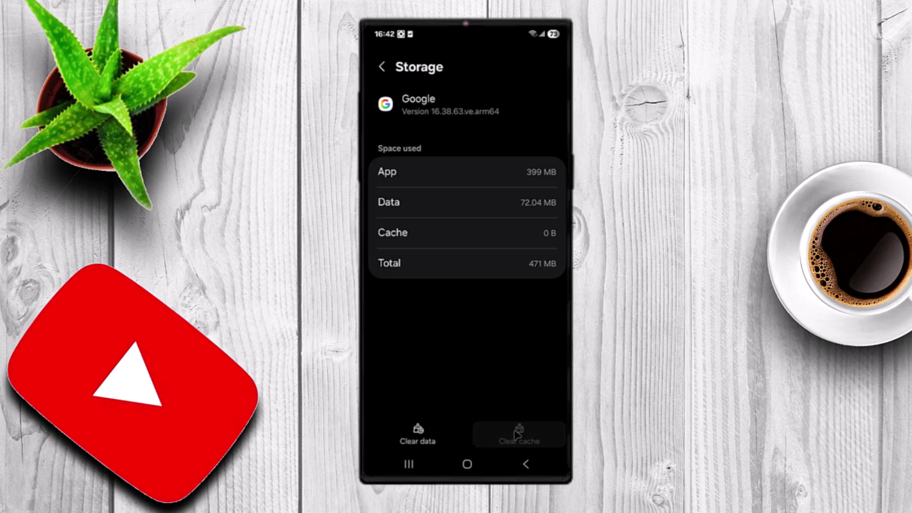
left_click(525, 464)
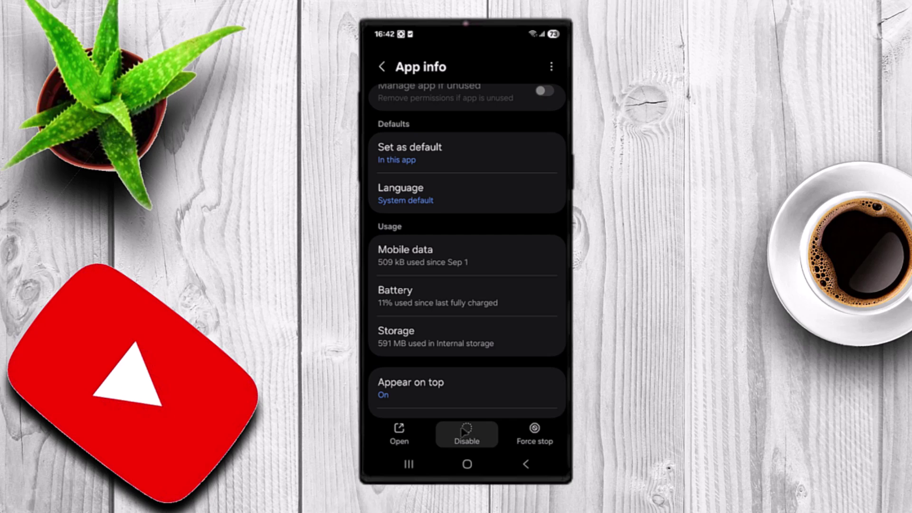
- Disable the Google app from its App info page and return to the Apps list
left_click(465, 430)
left_click(505, 421)
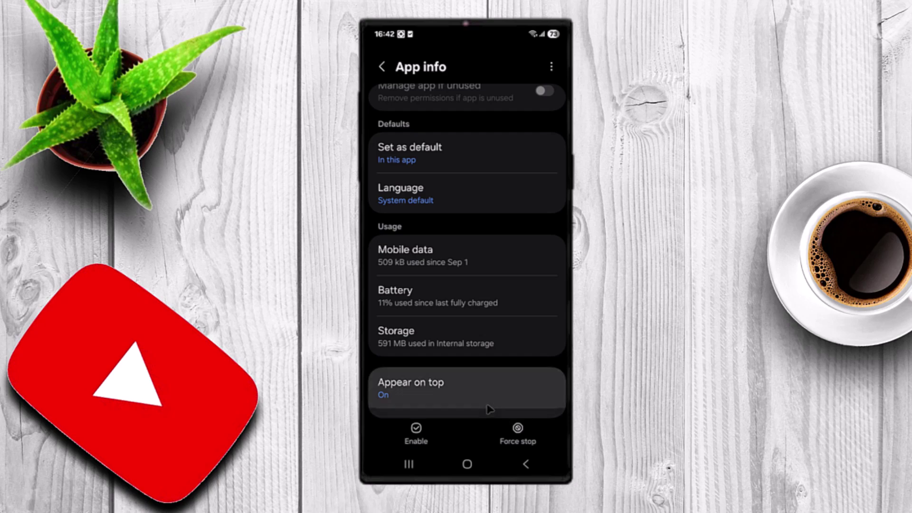
scroll(467, 380, "down", 1)
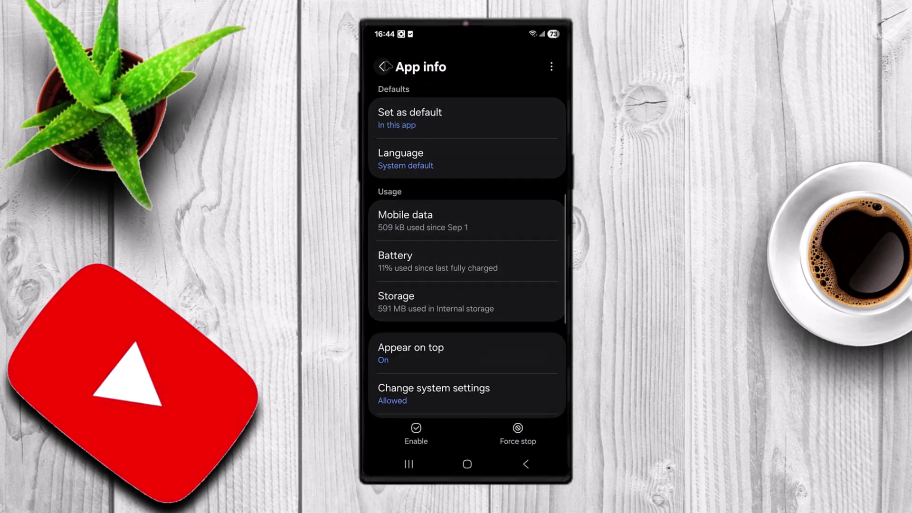
left_click(383, 67)
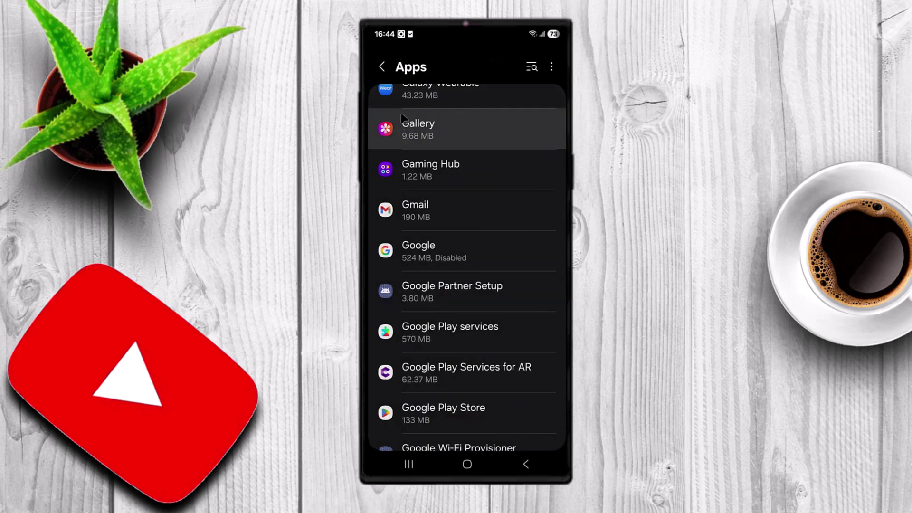
- Reopen Settings > Google > All services and check that Settings for Google apps lacks Digital Assistant
left_click(382, 66)
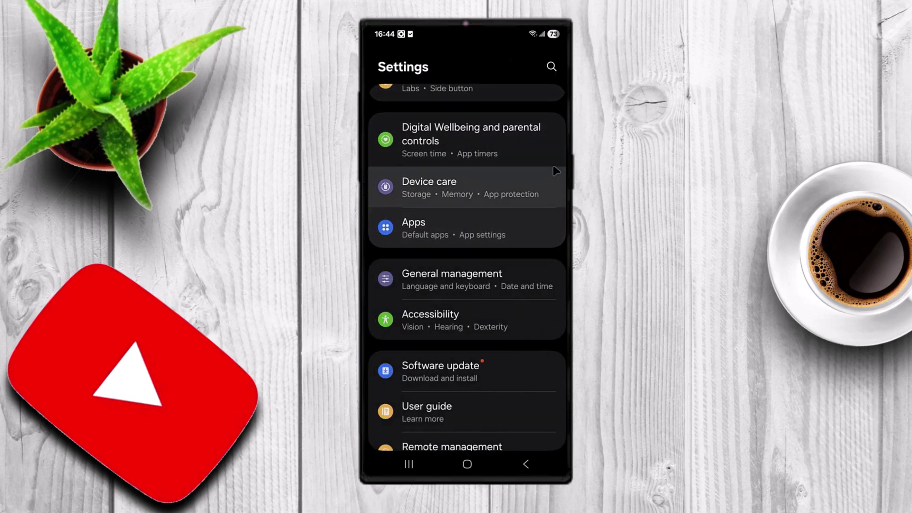
scroll(556, 171, "down", 2)
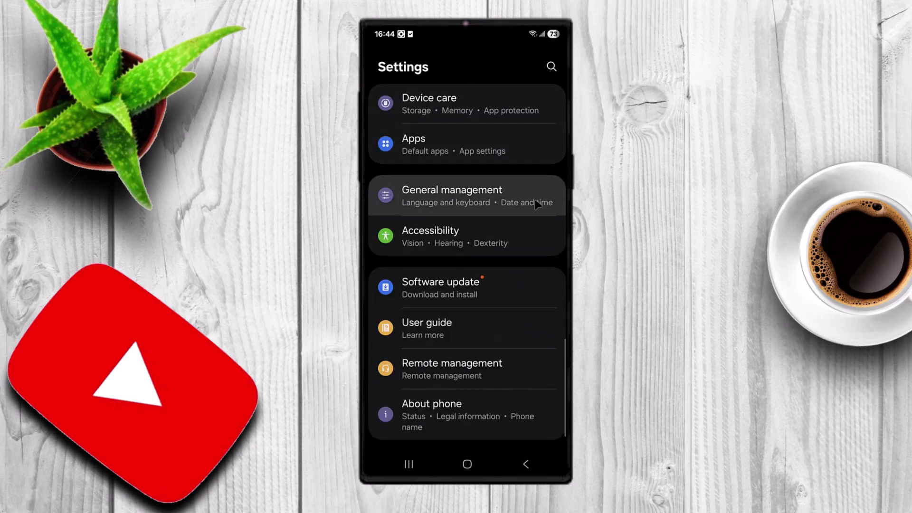
scroll(537, 205, "up", 3)
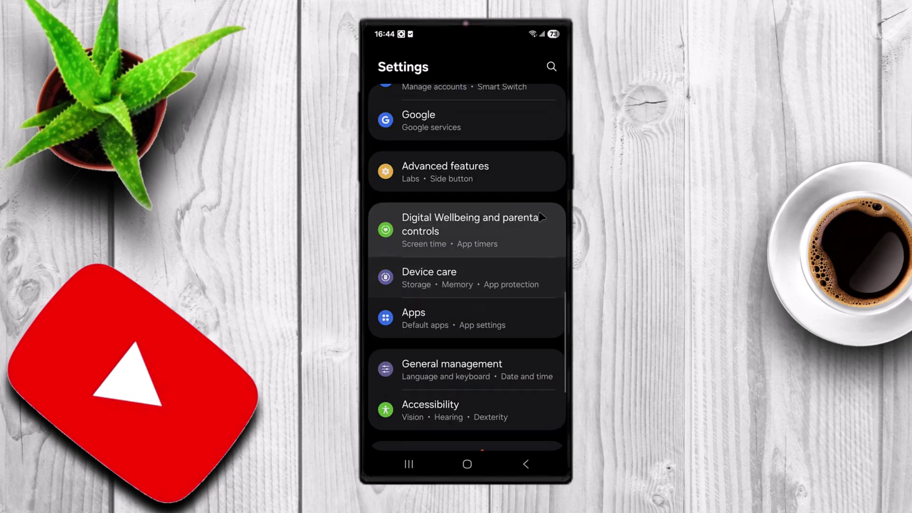
scroll(541, 214, "up", 2)
left_click(498, 197)
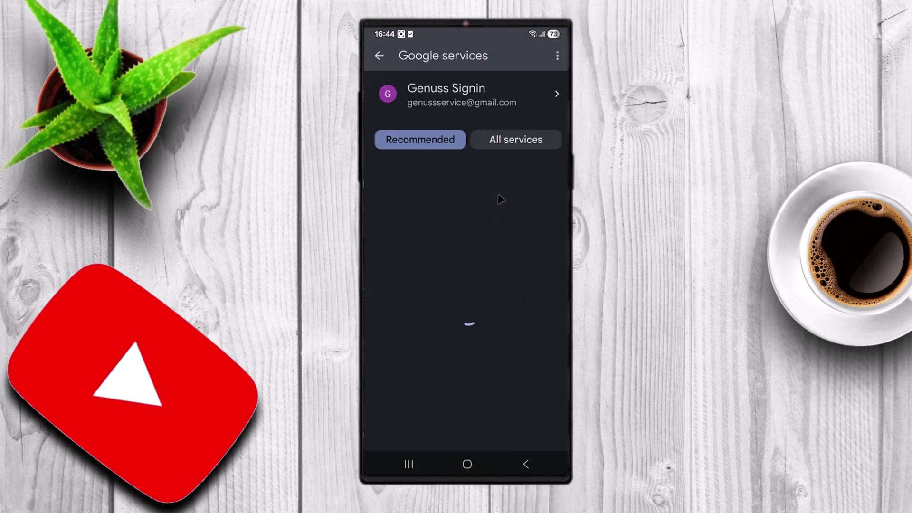
left_click(499, 142)
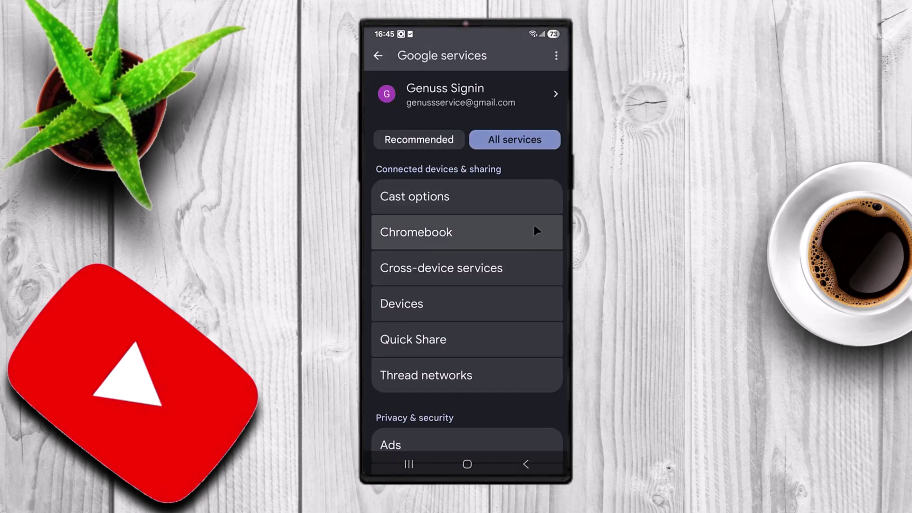
scroll(535, 227, "down", 8)
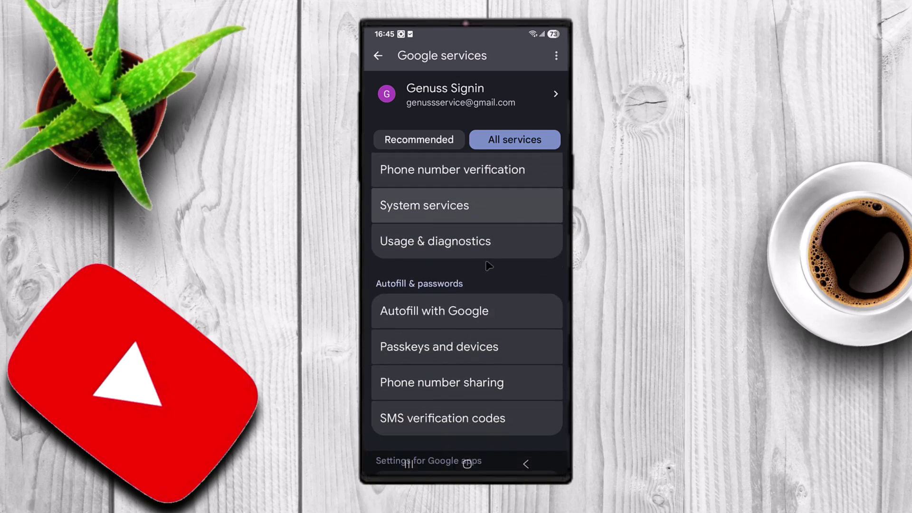
scroll(489, 266, "down", 6)
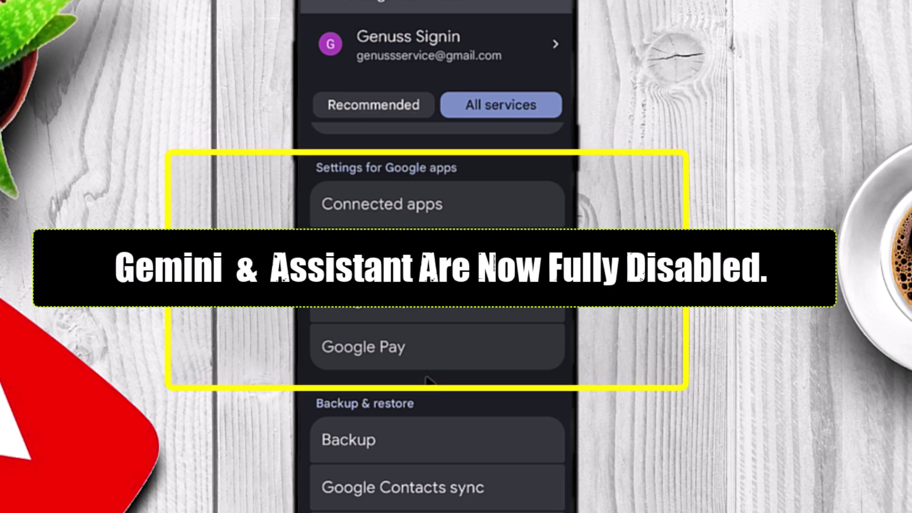
- Return to the home screen and check that the Google folder's eight apps no longer include Assistant
key("Escape")
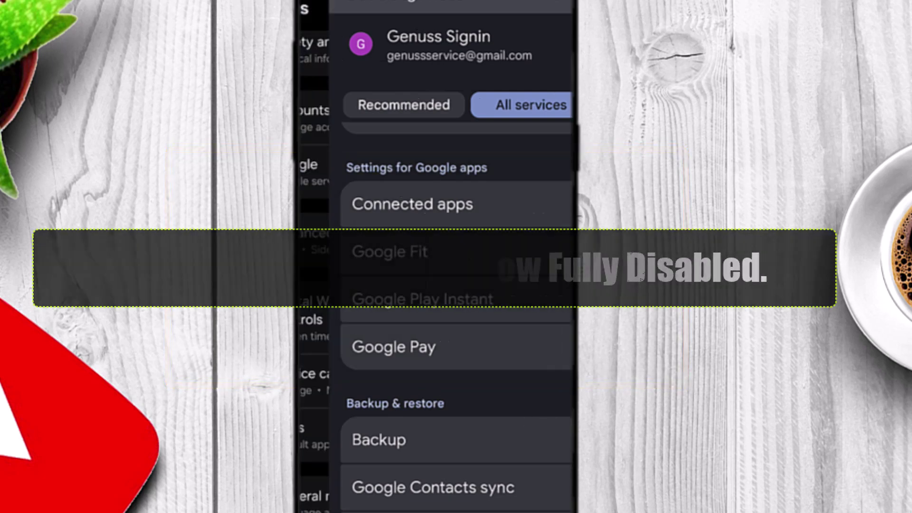
key("super")
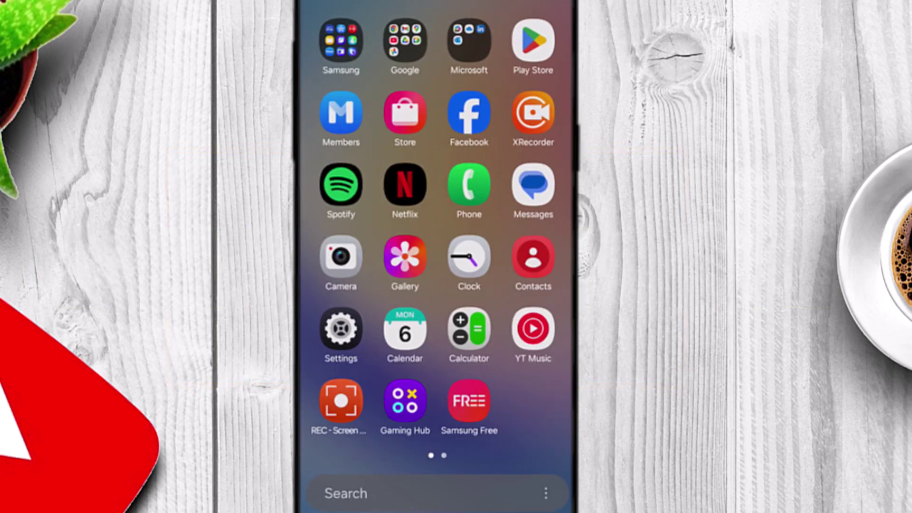
key("Escape")
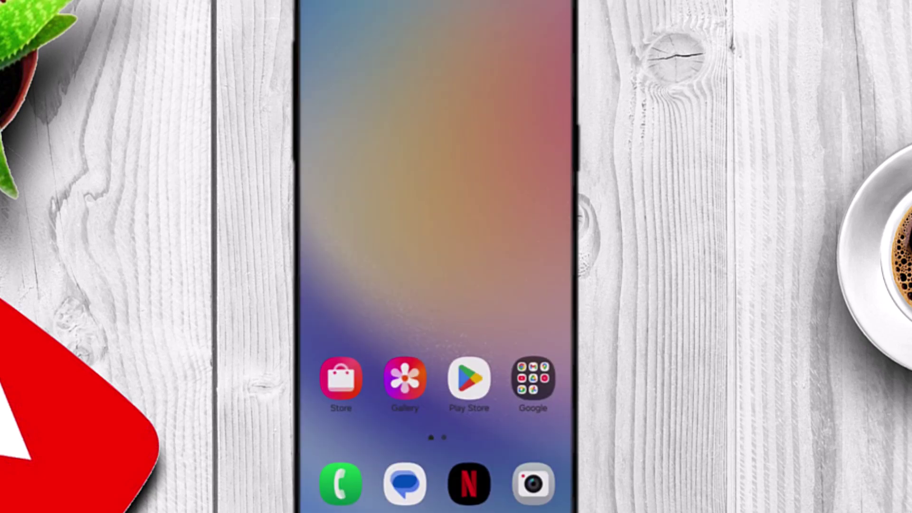
left_click(536, 379)
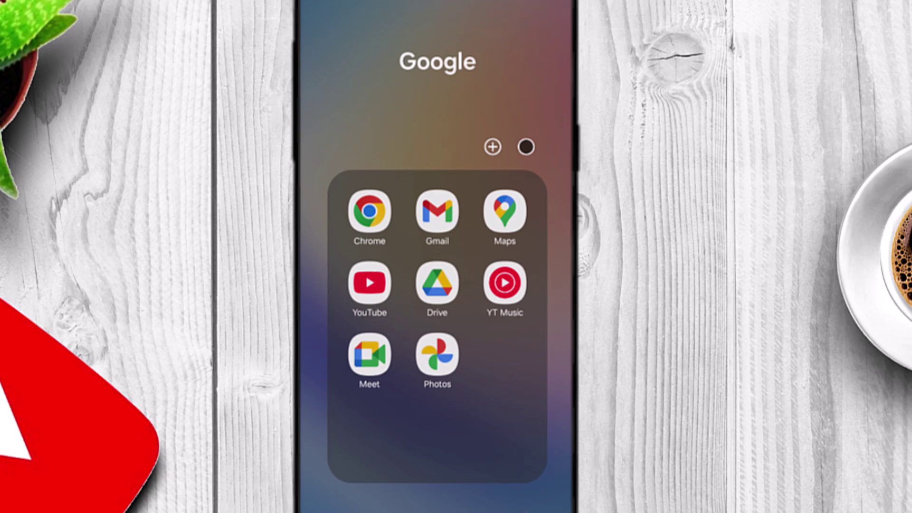
key("Escape")
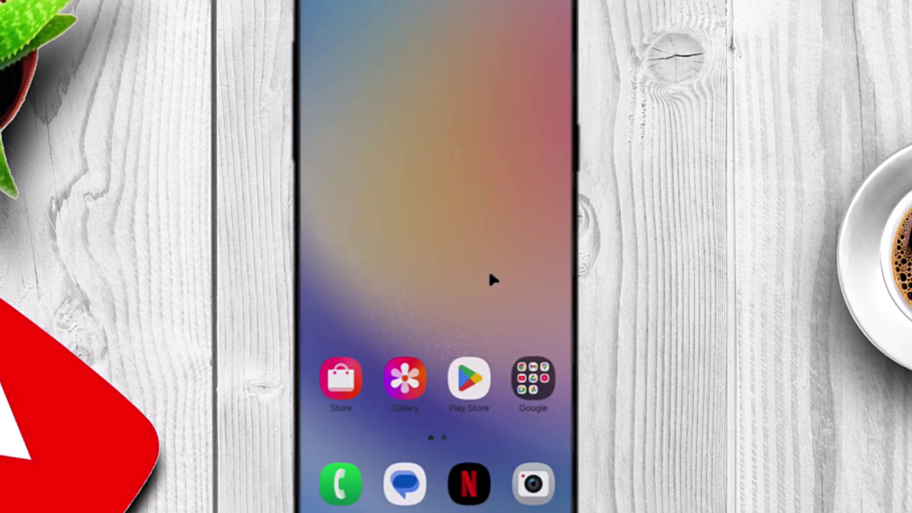